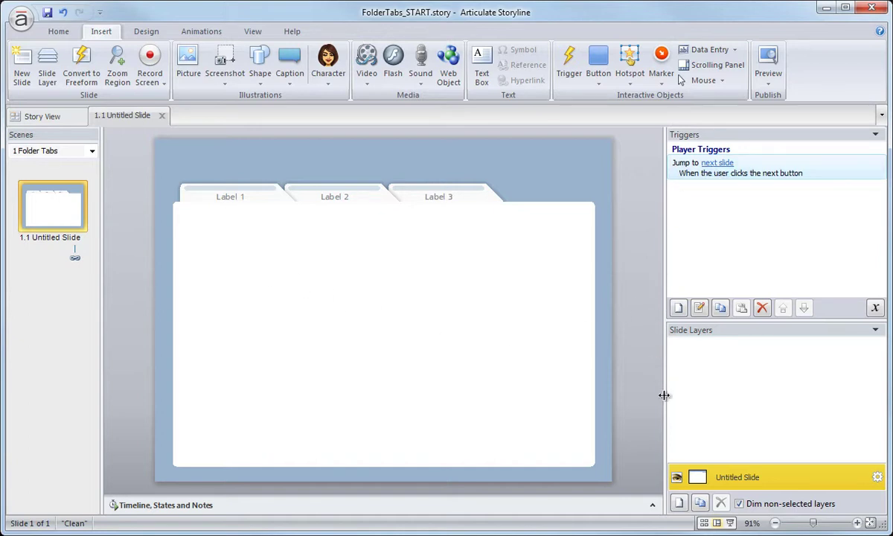
# - Narrow the Triggers and Slide Layers area to give the slide more room
pyautogui.moveTo(664, 233); pyautogui.dragTo(856, 247)
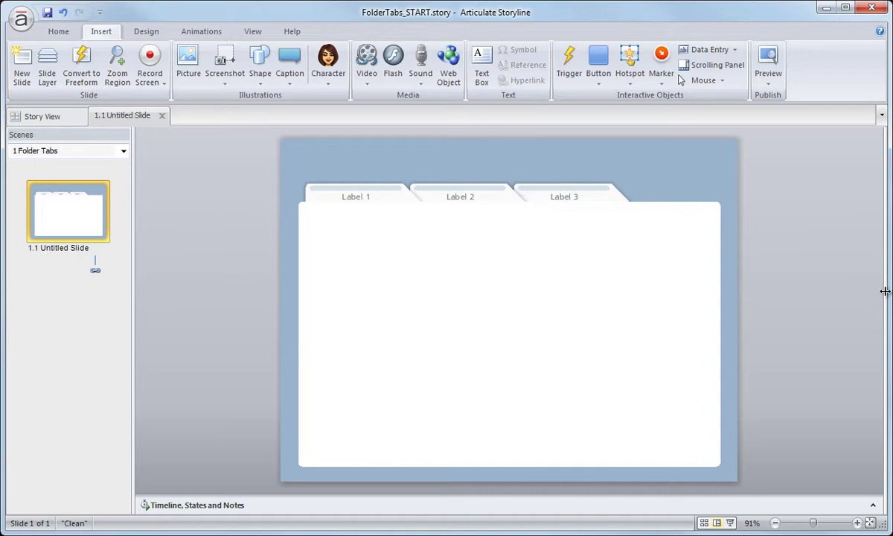
pyautogui.moveTo(884, 291); pyautogui.dragTo(830, 297)
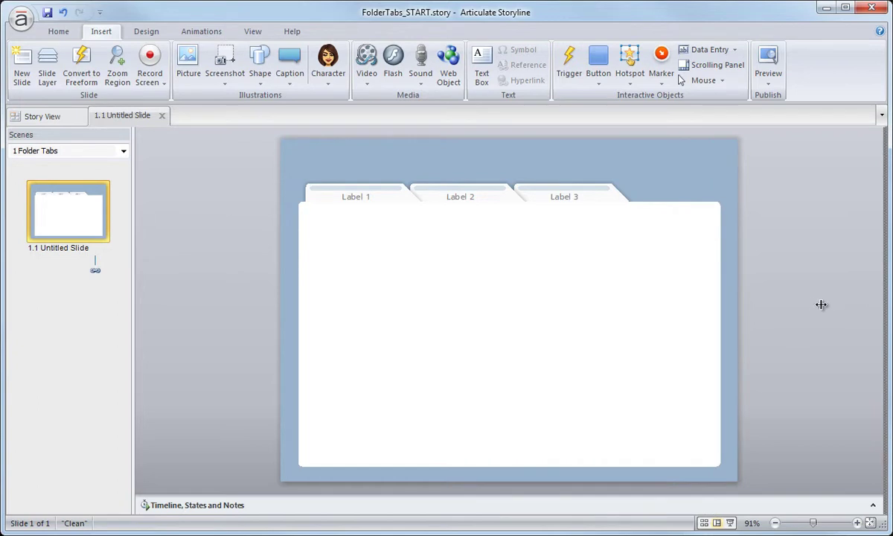
pyautogui.moveTo(829, 303); pyautogui.dragTo(734, 306)
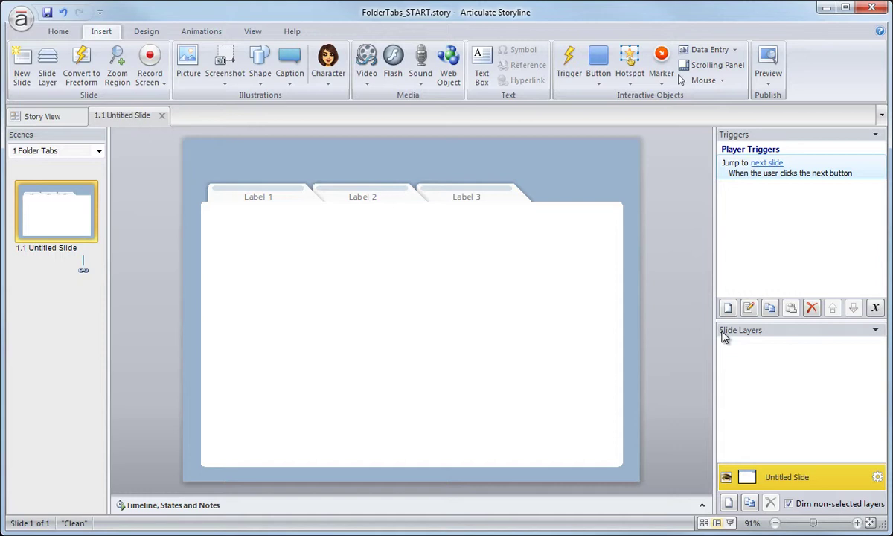
# - Rename the untitled slide's base layer as Tabs and look at the matching slide name among the scenes
pyautogui.doubleClick(789, 478)
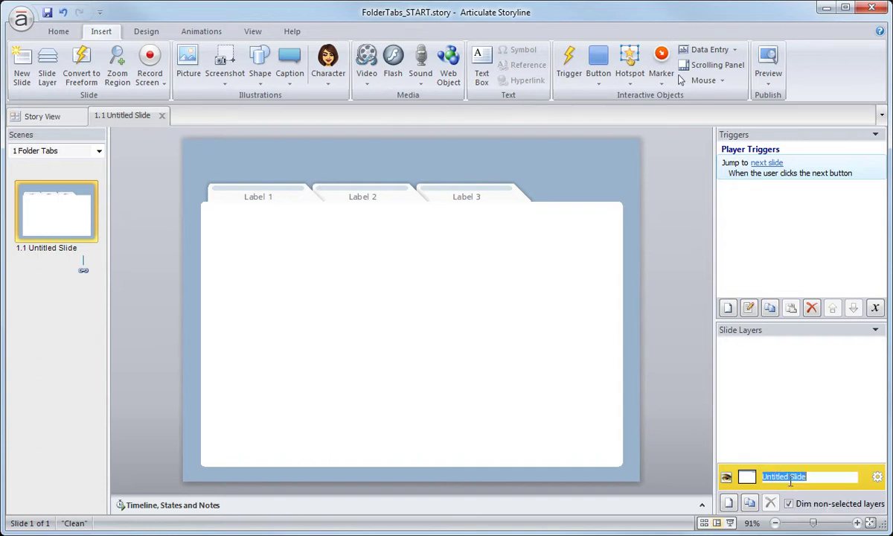
pyautogui.write('Tabs')
pyautogui.press('Return')
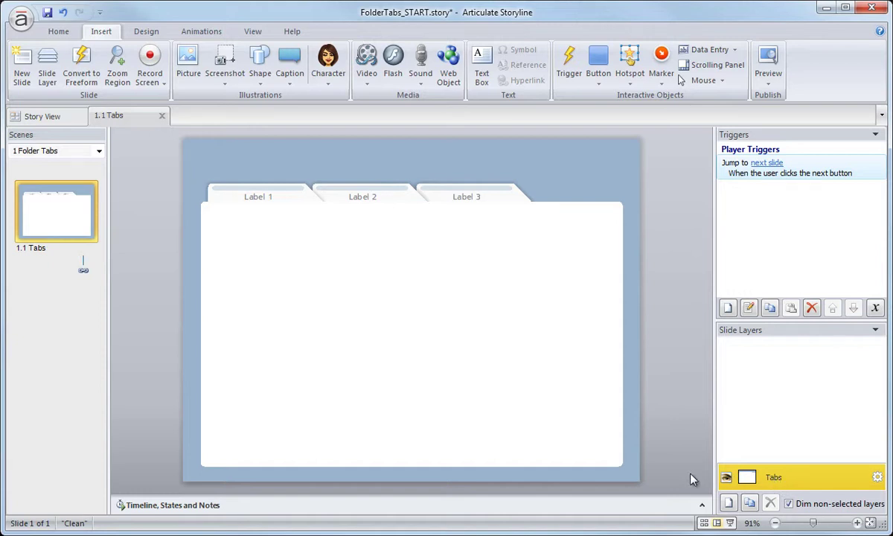
pyautogui.click(38, 250)
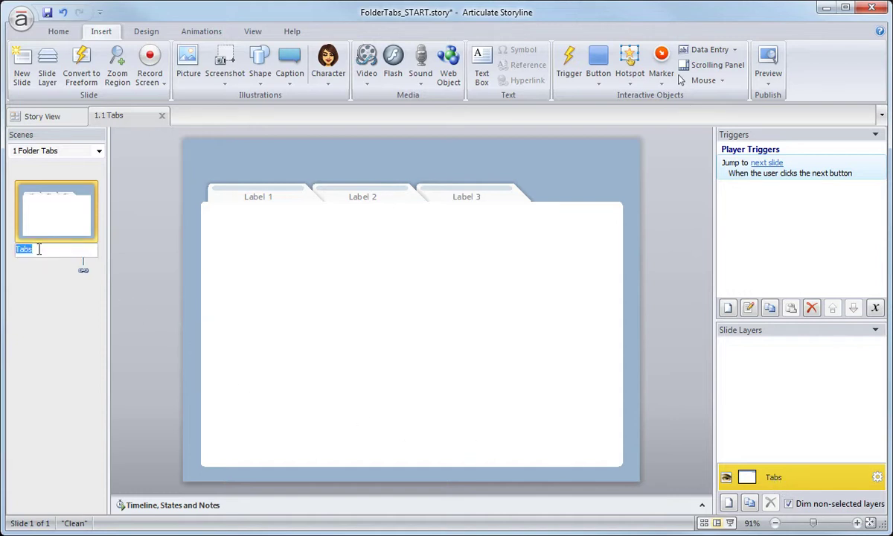
pyautogui.click(147, 326)
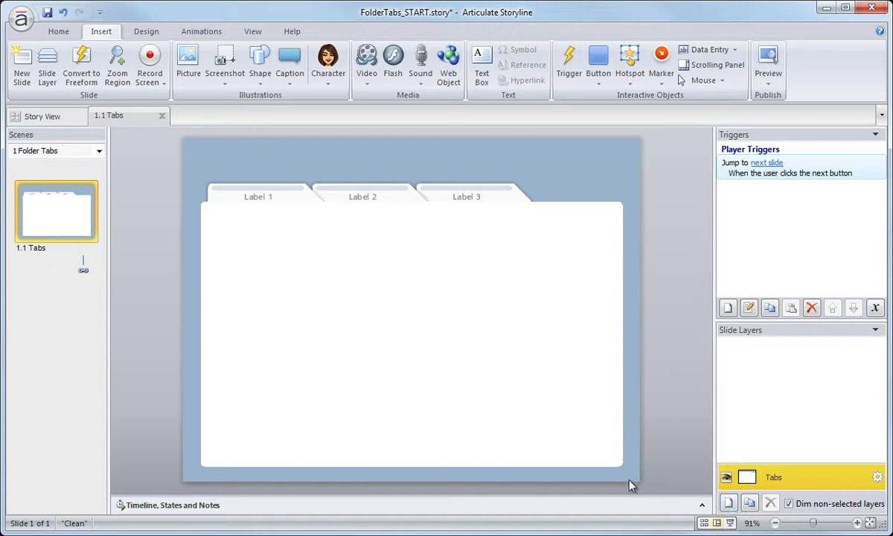
# - Add a new slide layer above Tabs and show its timeline
pyautogui.click(728, 503)
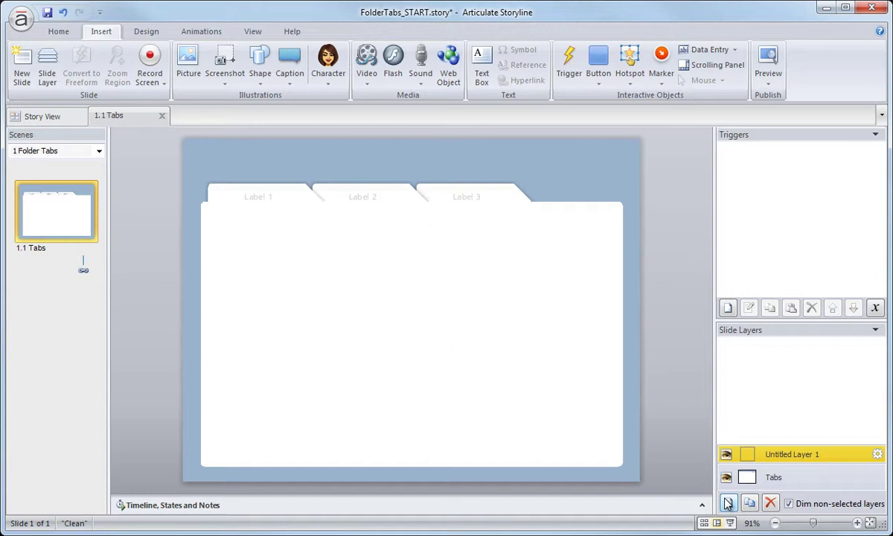
pyautogui.click(208, 506)
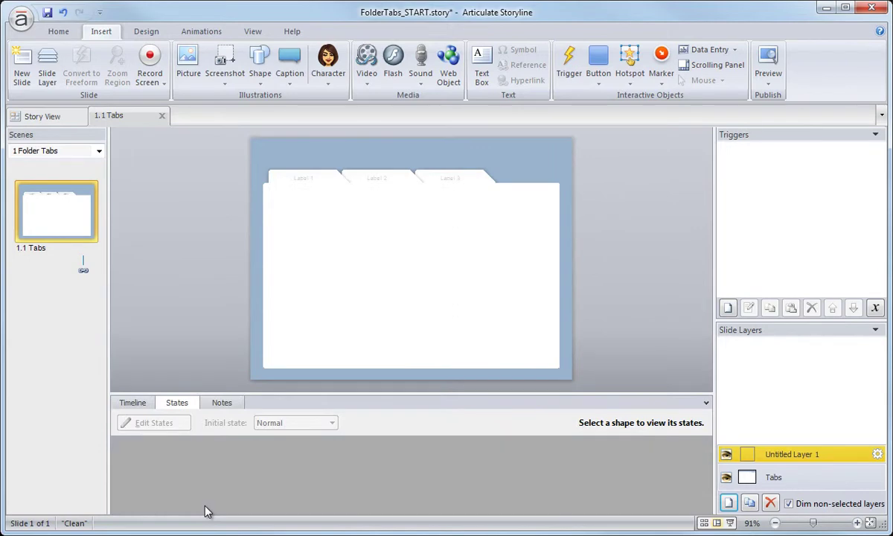
pyautogui.click(137, 404)
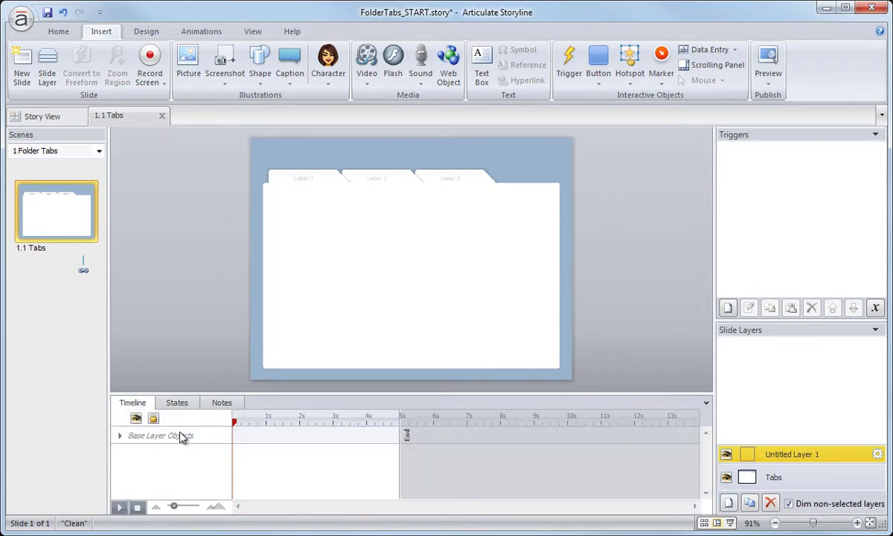
# - Draw a small snipped single corner rectangle on the new layer as a test, and delete it
pyautogui.click(260, 63)
pyautogui.click(283, 139)
pyautogui.moveTo(311, 184); pyautogui.dragTo(345, 234)
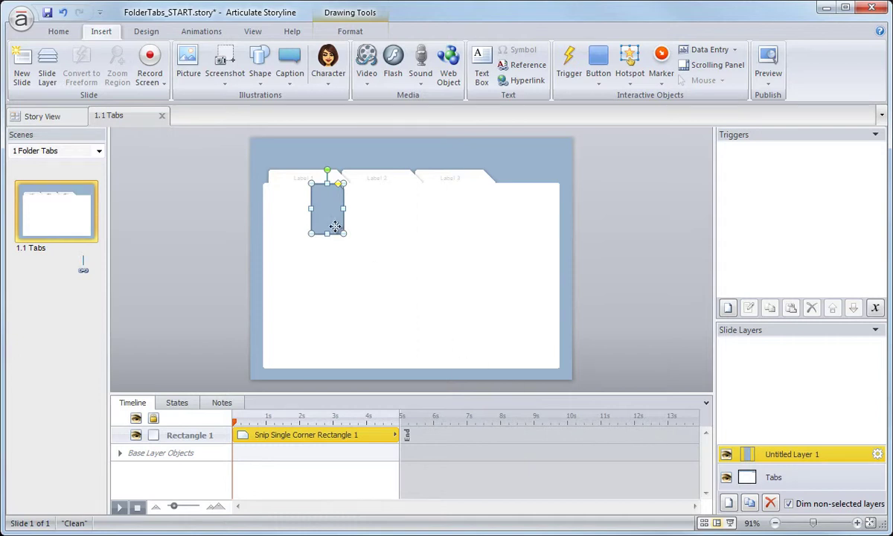
pyautogui.press('Delete')
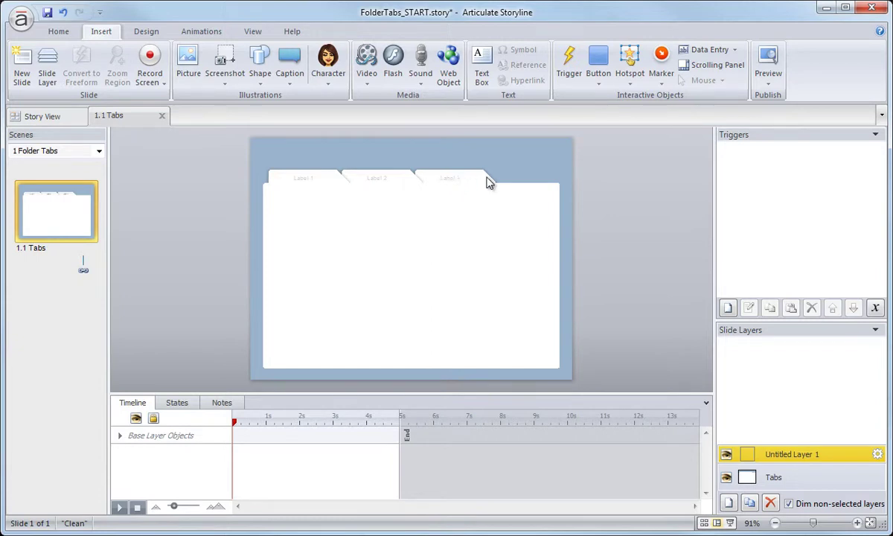
# - Compare the new layer with the Tabs layer while dimming of non-selected layers is off, and restore the dimming
pyautogui.moveTo(517, 170); pyautogui.dragTo(298, 318)
pyautogui.moveTo(238, 137); pyautogui.dragTo(554, 356)
pyautogui.click(789, 505)
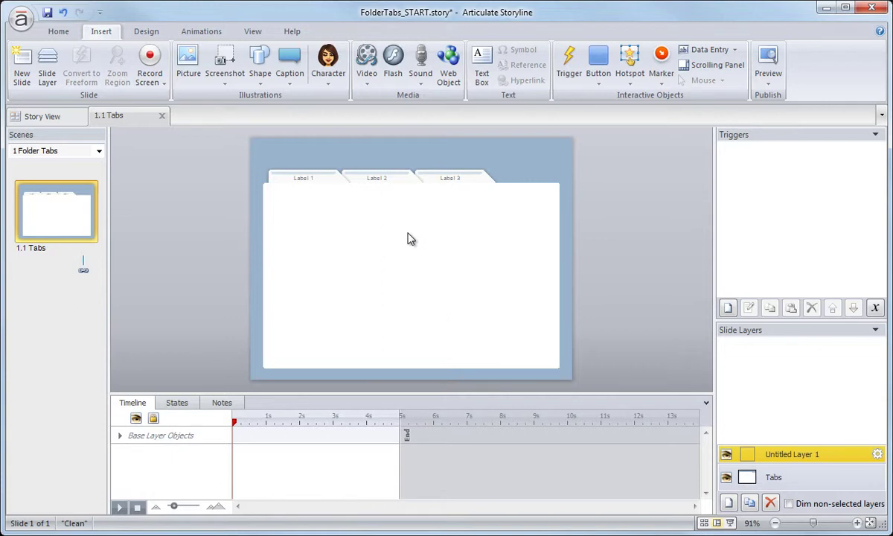
pyautogui.click(800, 480)
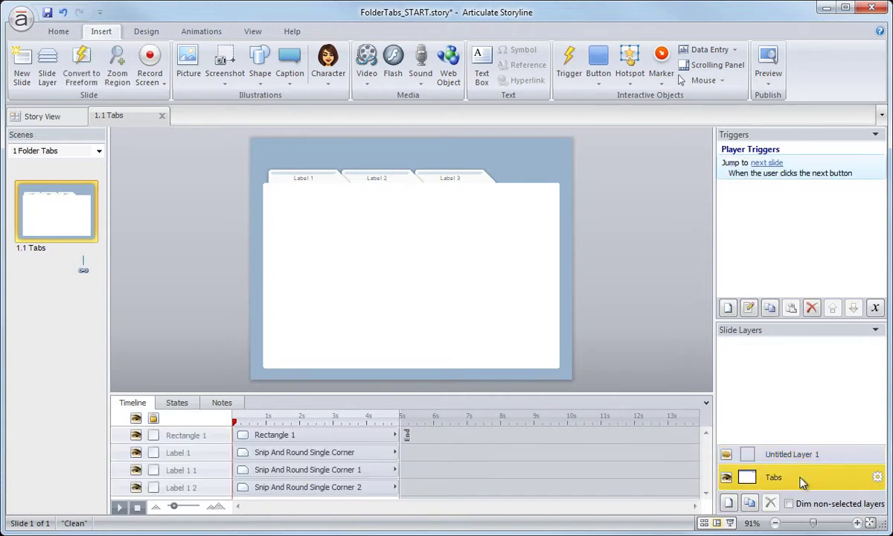
pyautogui.click(793, 455)
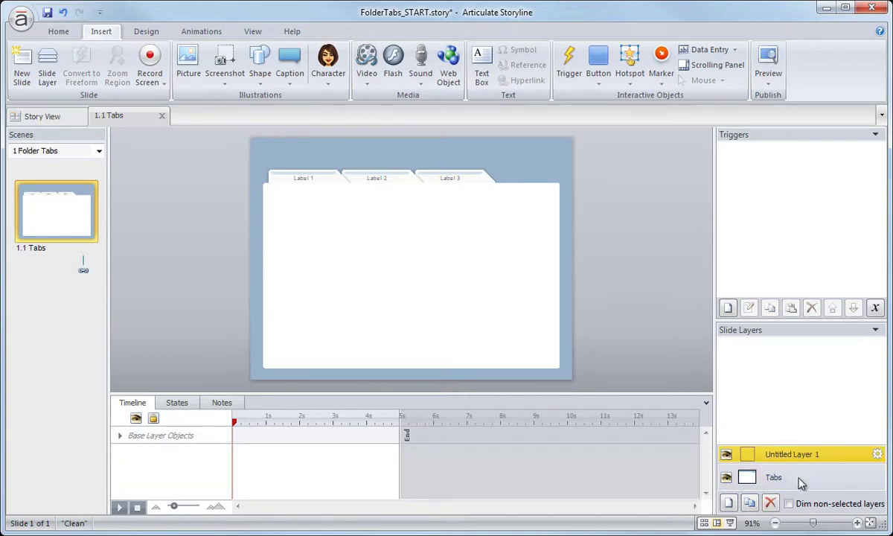
pyautogui.click(800, 480)
pyautogui.click(801, 457)
pyautogui.click(791, 504)
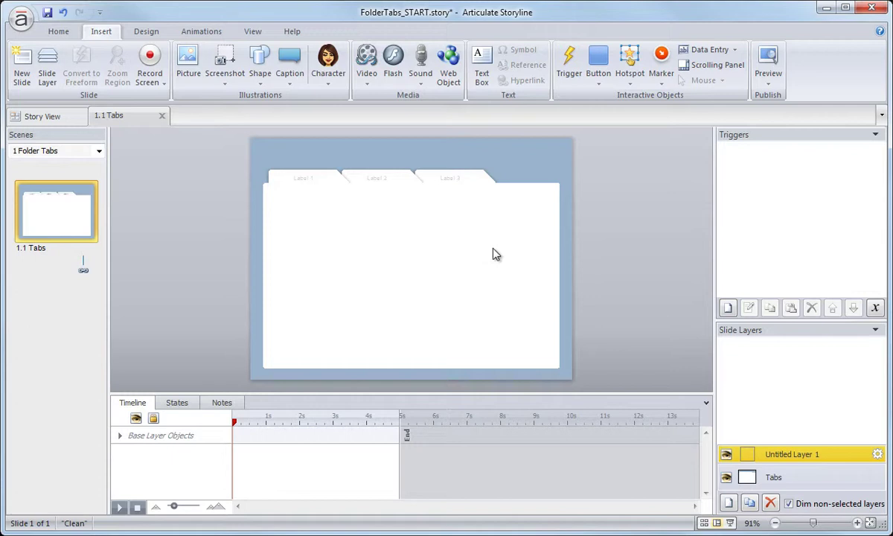
# - Rename the new slide layer above Tabs as Label 1
pyautogui.click(744, 475)
pyautogui.click(774, 457)
pyautogui.doubleClick(797, 454)
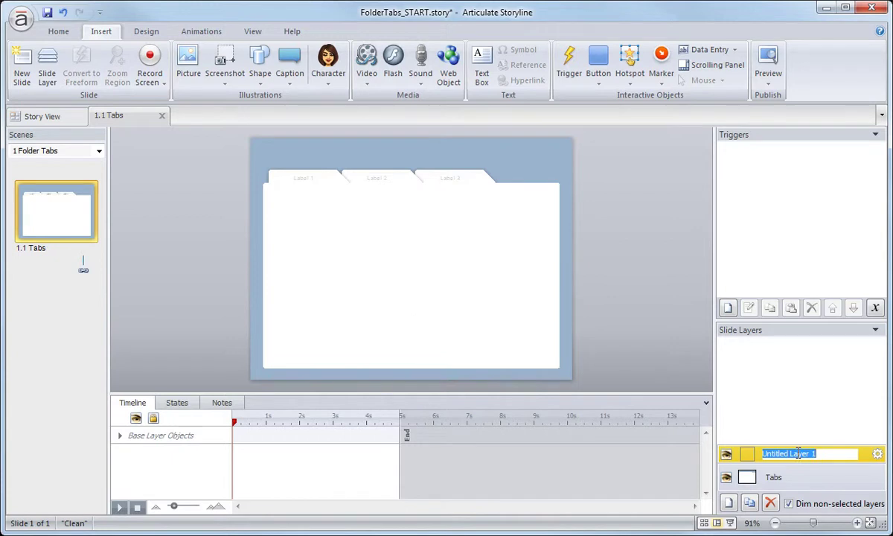
pyautogui.write('Label')
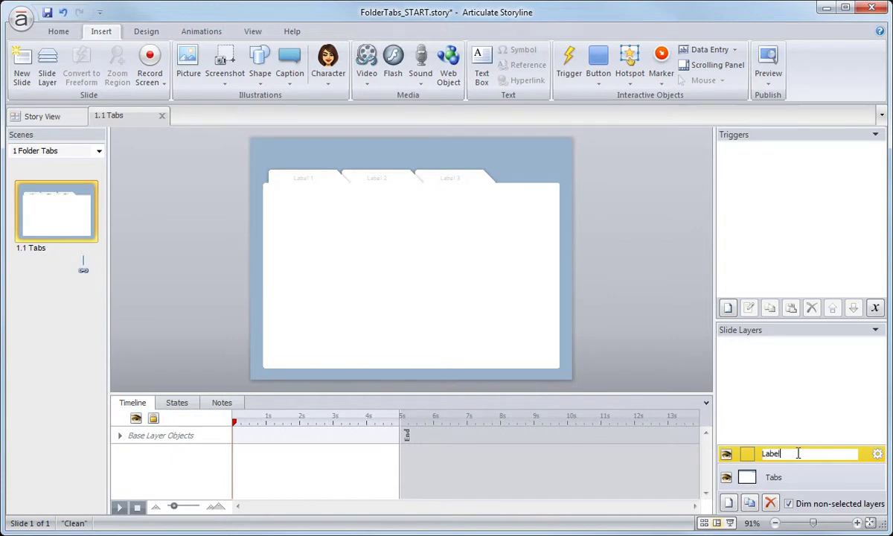
pyautogui.write(' 1')
pyautogui.press('Return')
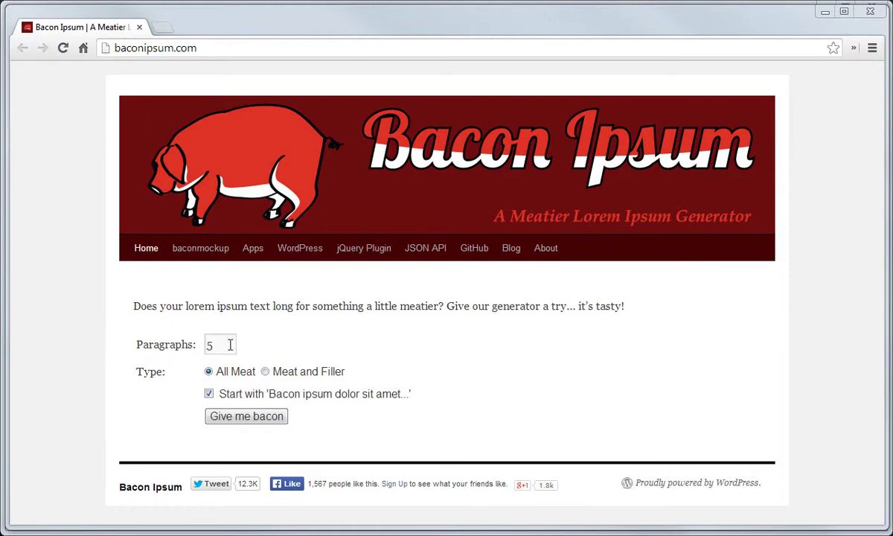
# - Generate 2 paragraphs of placeholder text on the Bacon Ipsum site
pyautogui.moveTo(228, 344); pyautogui.dragTo(195, 344)
pyautogui.write('2')
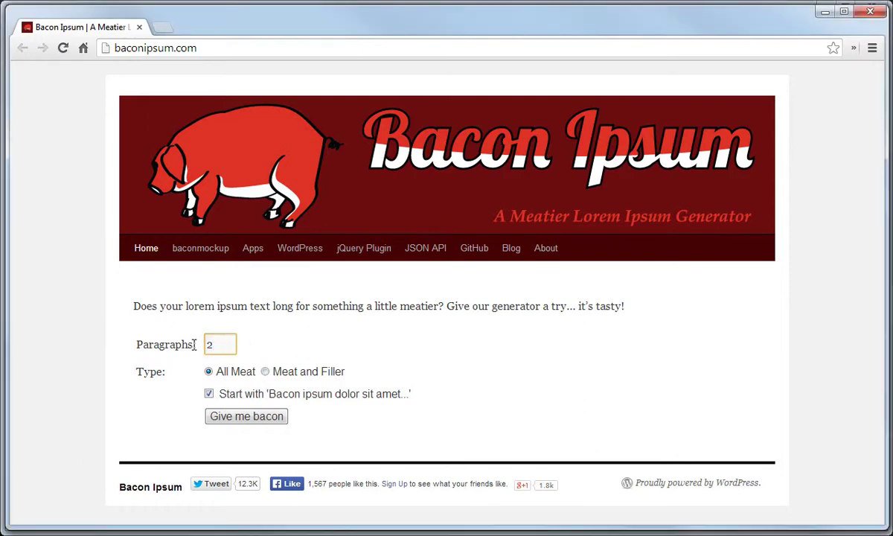
pyautogui.click(246, 417)
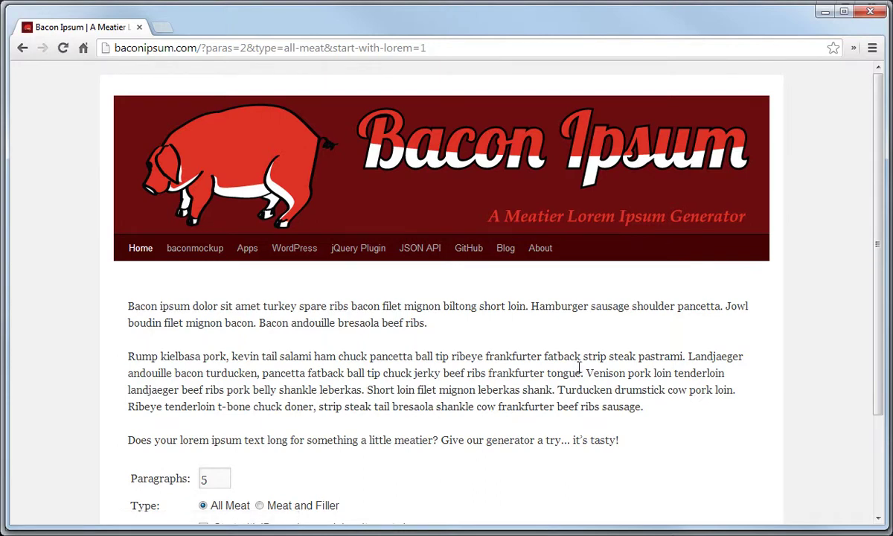
# - Copy both generated paragraphs and return to Articulate Storyline
pyautogui.moveTo(645, 408); pyautogui.dragTo(123, 308)
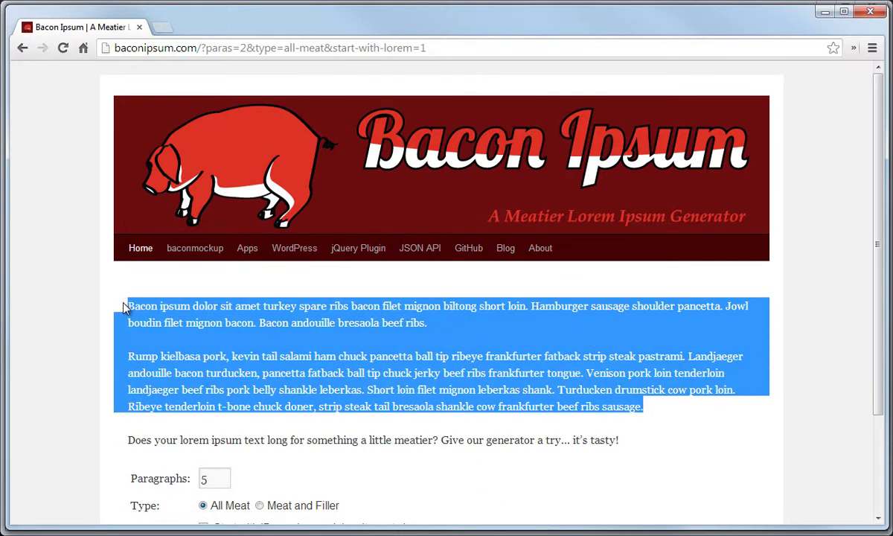
pyautogui.click(215, 368)
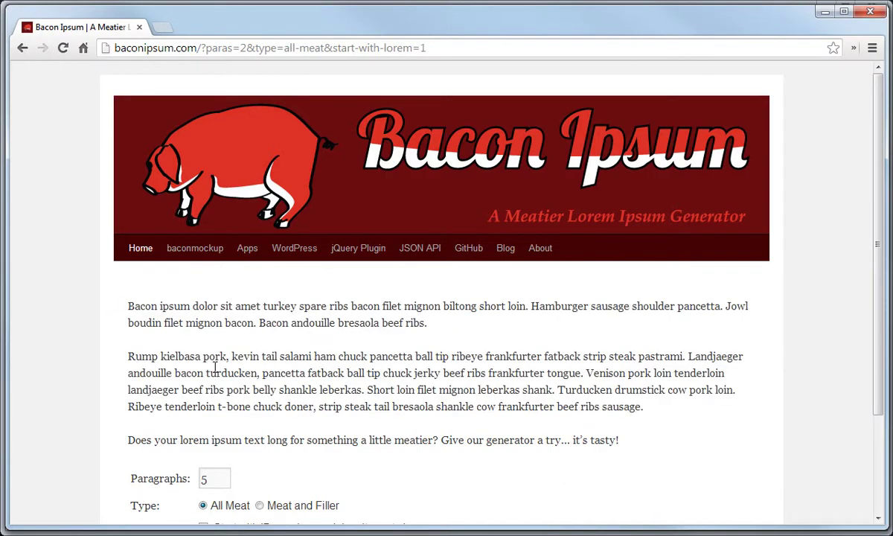
pyautogui.click(825, 12)
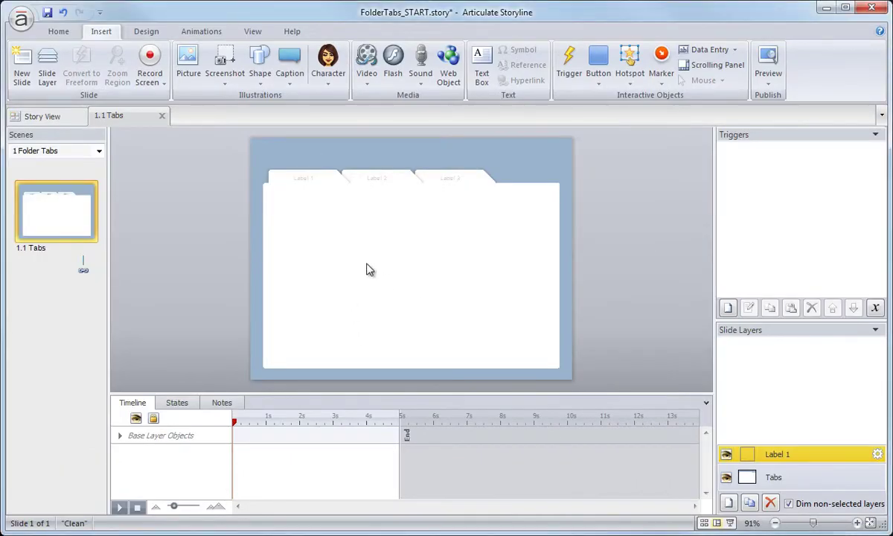
# - Insert a text box reading "Label 1" near the upper left of the white folder area on the Label 1 layer
pyautogui.click(482, 65)
pyautogui.moveTo(283, 217); pyautogui.dragTo(298, 232)
pyautogui.write('Label 1')
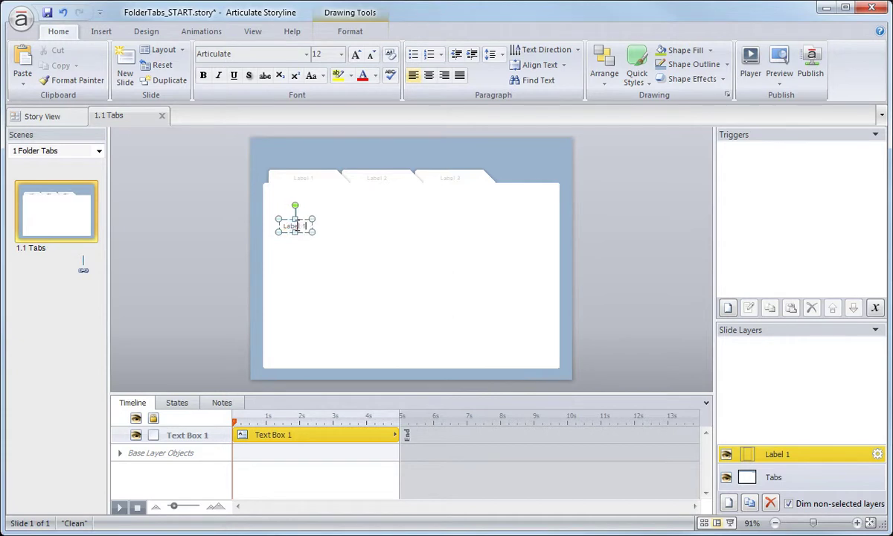
pyautogui.click(284, 271)
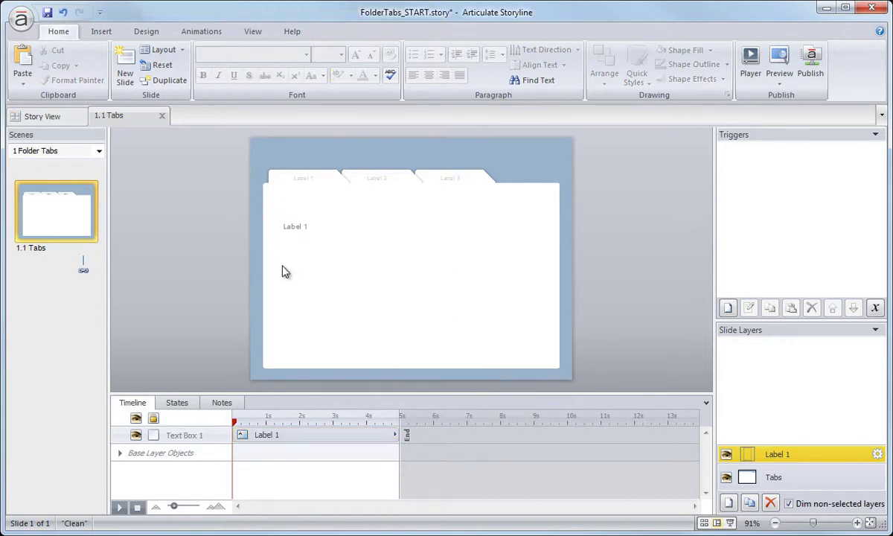
# - Add a second text box below the Label 1 heading and paste the copied placeholder paragraphs into it
pyautogui.click(279, 263)
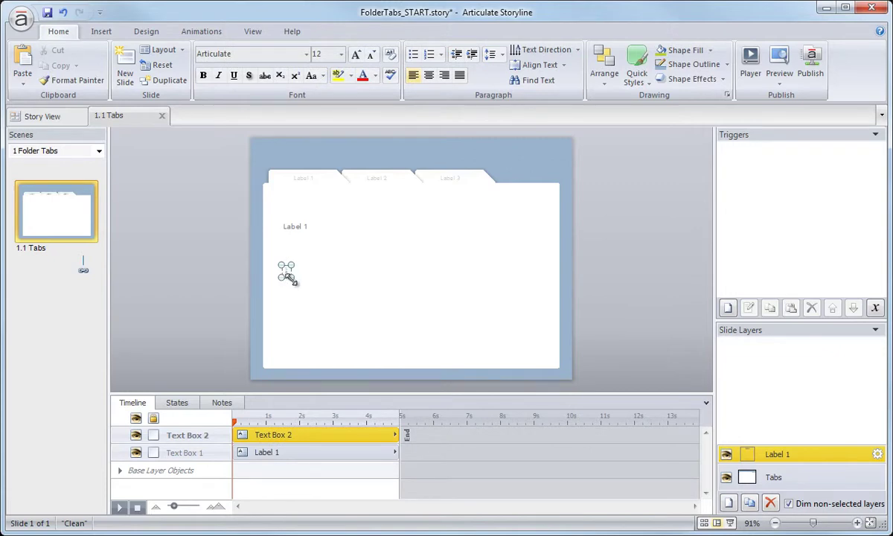
pyautogui.hotkey('ctrl', 'v')
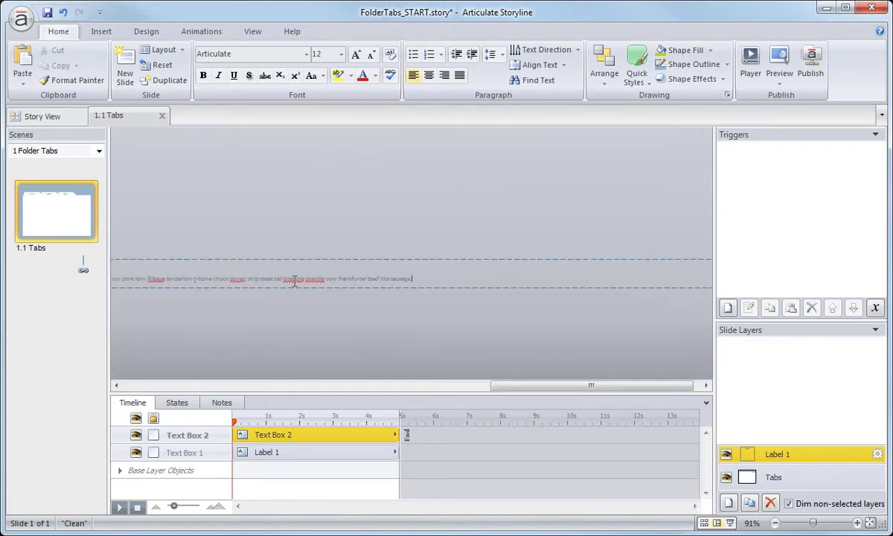
pyautogui.click(291, 295)
# - Narrow the pasted text box so its paragraphs wrap in the left part of the folder, beneath the Label 1 heading
pyautogui.keyDown('ctrl'); pyautogui.scroll(-8, 290, 295); pyautogui.keyUp('ctrl')
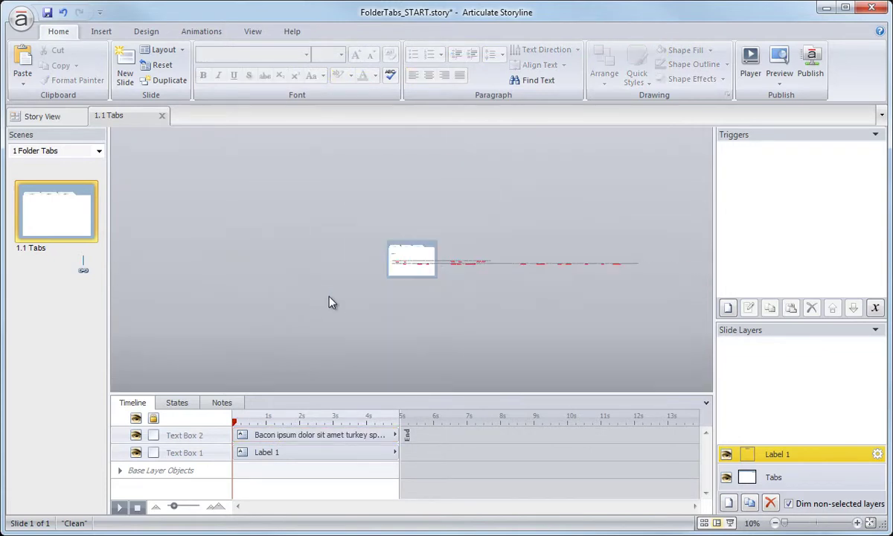
pyautogui.click(600, 264)
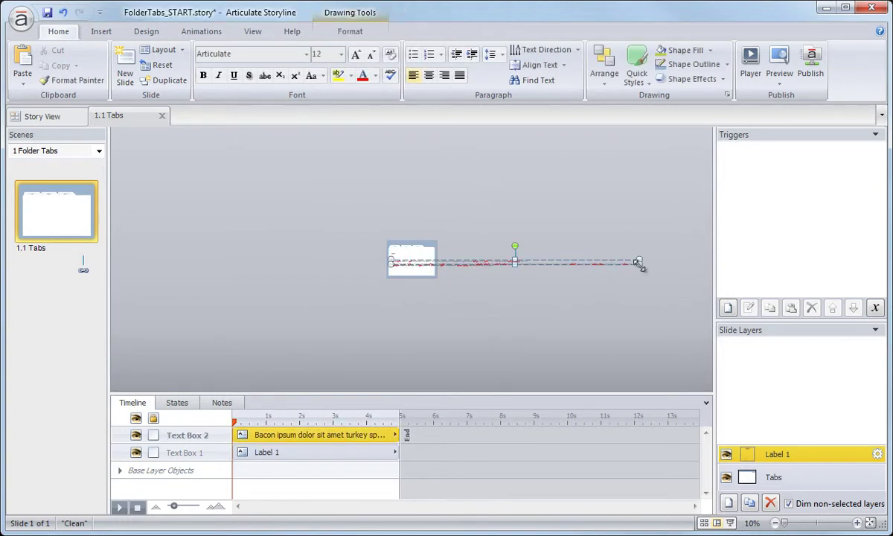
pyautogui.moveTo(609, 267)
pyautogui.mouseDown()
pyautogui.moveTo(477, 269)
pyautogui.moveTo(490, 274)
pyautogui.moveTo(484, 294)
pyautogui.moveTo(357, 306)
pyautogui.moveTo(425, 263)
pyautogui.moveTo(455, 256)
pyautogui.mouseUp()
pyautogui.keyDown('ctrl'); pyautogui.scroll(3, 454, 262); pyautogui.keyUp('ctrl')
pyautogui.keyDown('ctrl'); pyautogui.scroll(2, 454, 262); pyautogui.keyUp('ctrl')
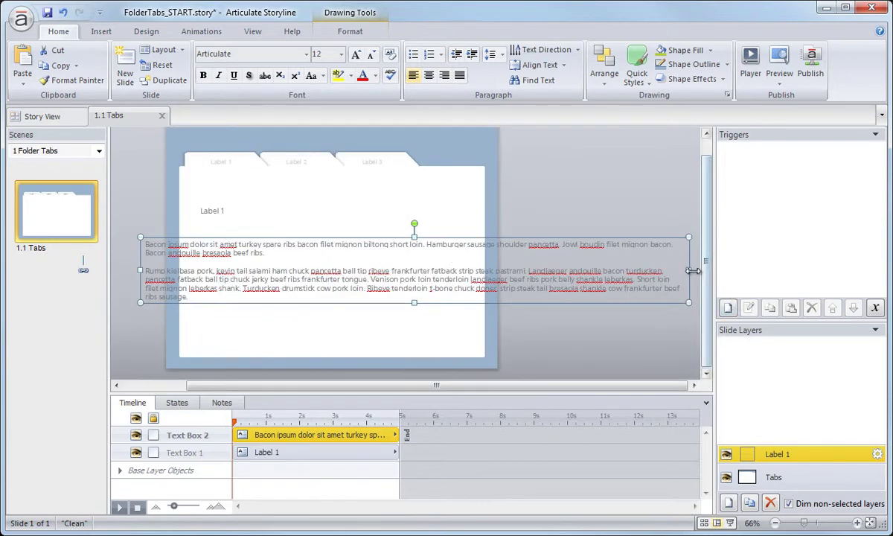
pyautogui.moveTo(688, 270); pyautogui.dragTo(339, 234)
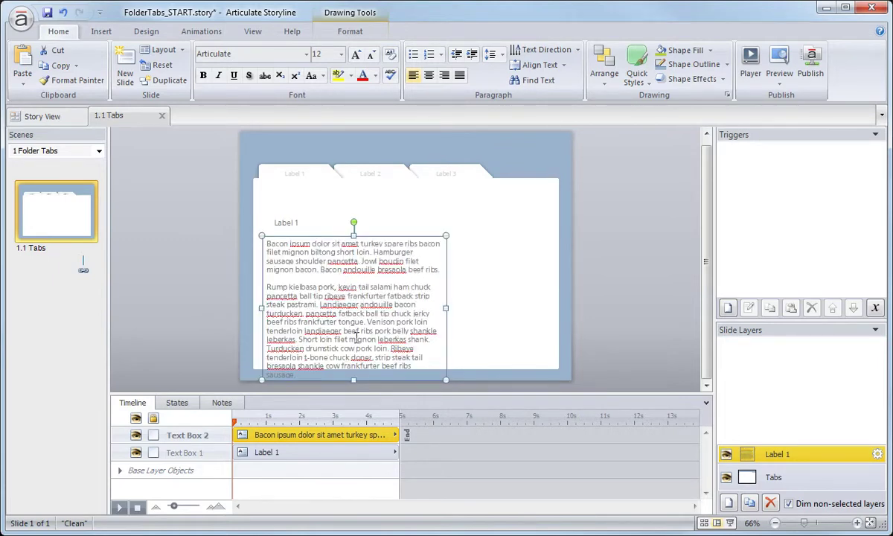
# - Shorten the second placeholder paragraph by deleting its text from "Landjaeger" through "bresaola" so it fits within the folder
pyautogui.moveTo(368, 323); pyautogui.dragTo(412, 376)
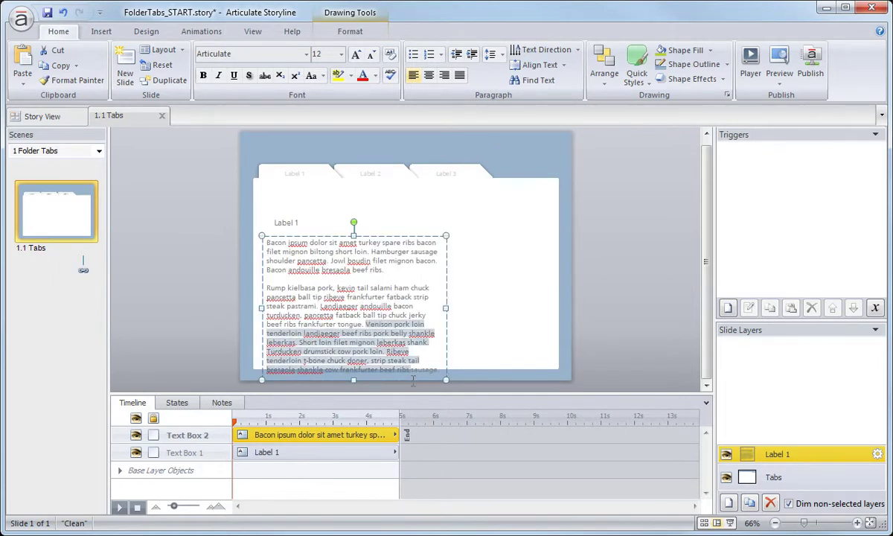
pyautogui.click(413, 380)
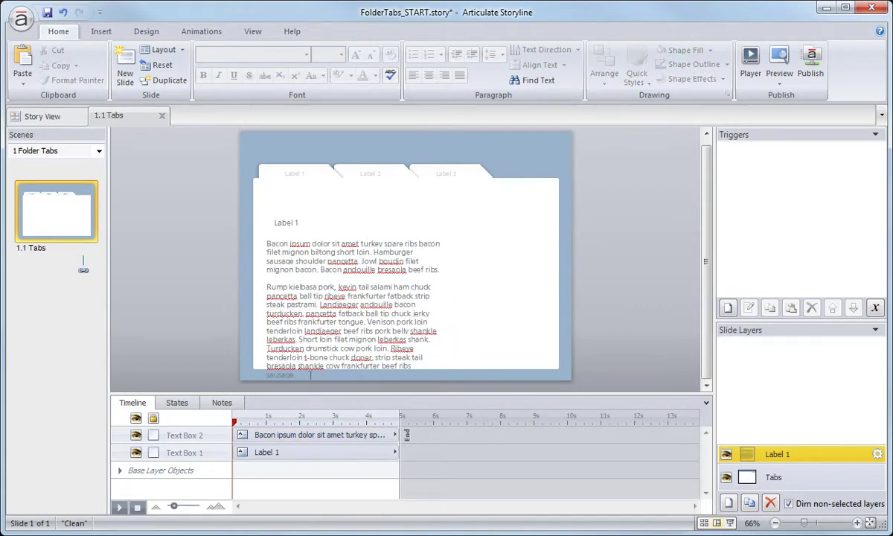
pyautogui.moveTo(308, 375); pyautogui.dragTo(320, 306)
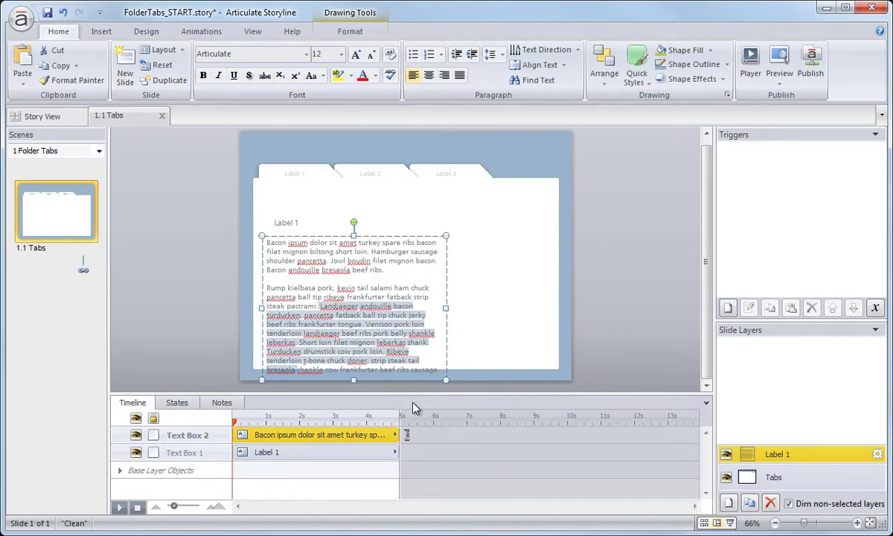
pyautogui.press('Delete')
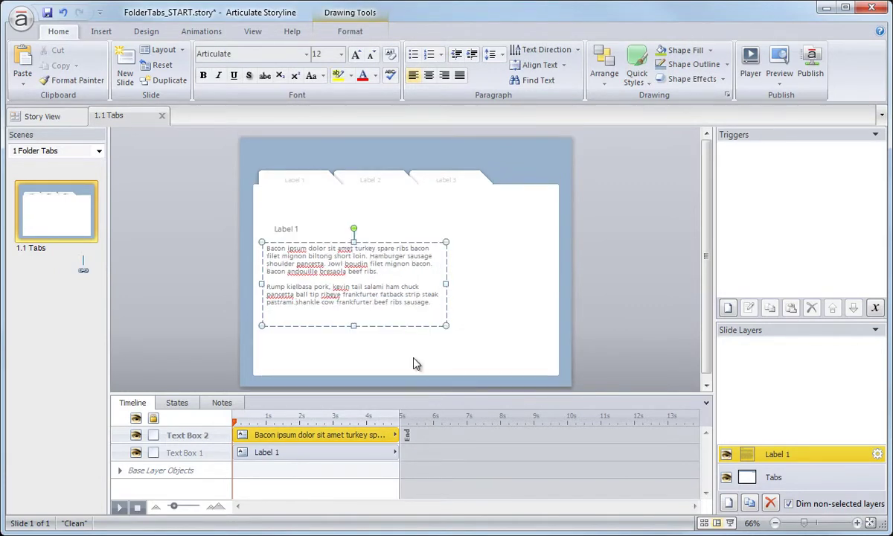
# - Format the Label 1 heading above the paragraphs as bold with font size 18
pyautogui.click(286, 226)
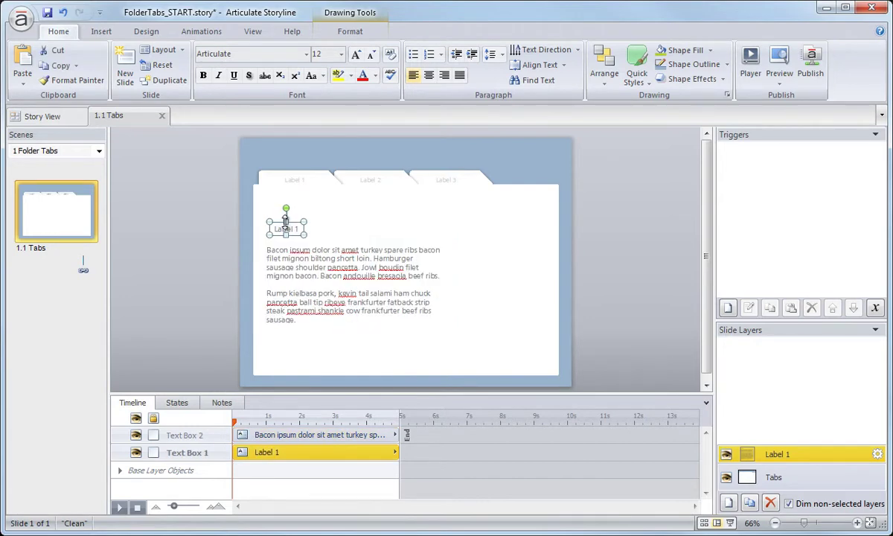
pyautogui.click(356, 57)
pyautogui.click(357, 58)
pyautogui.click(357, 57)
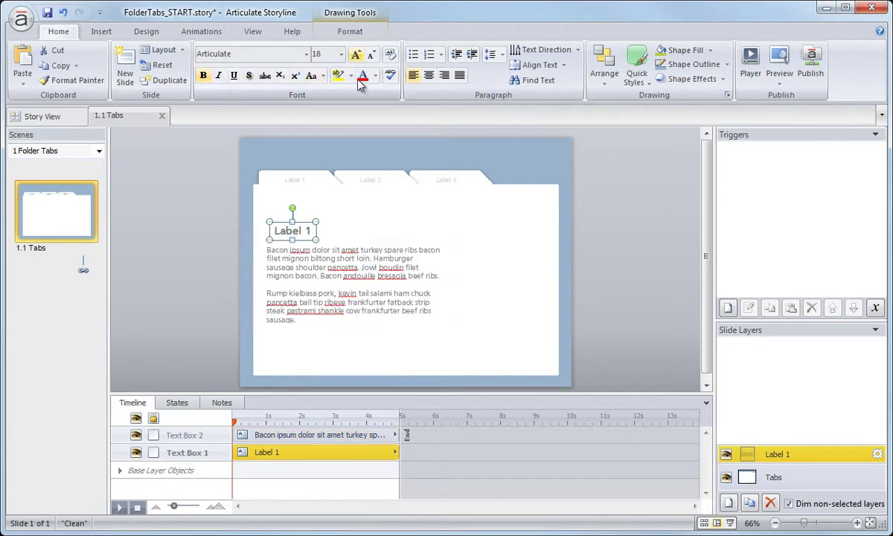
# - Align the left edges of the Label 1 heading and the paragraph text box
pyautogui.keyDown('shift'); pyautogui.click(345, 241); pyautogui.keyUp('shift')
pyautogui.click(603, 67)
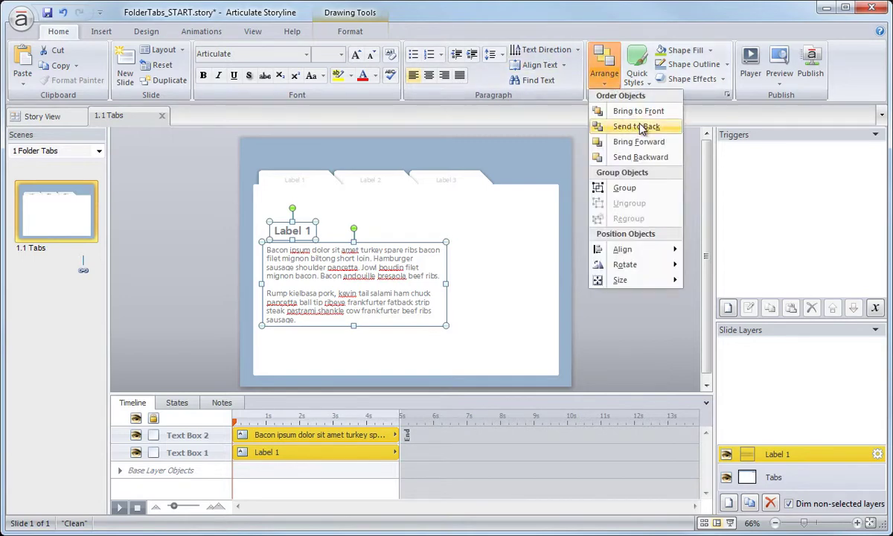
pyautogui.click(692, 240)
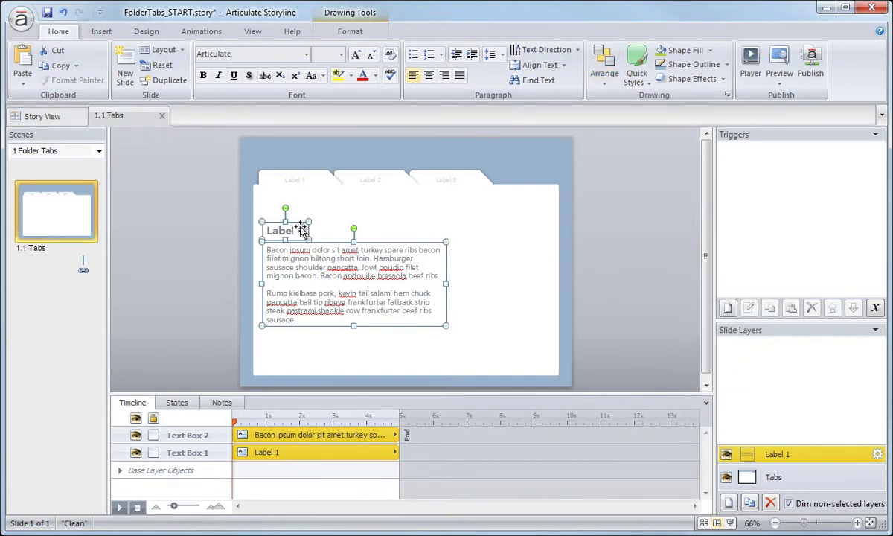
# - Move the heading and paragraphs slightly up and right in the folder, and narrow the paragraph box to about the folder's left half
pyautogui.moveTo(299, 228); pyautogui.dragTo(310, 218)
pyautogui.moveTo(457, 314); pyautogui.dragTo(416, 320)
pyautogui.hotkey('ctrl', 'z')
pyautogui.click(399, 262)
pyautogui.click(477, 332)
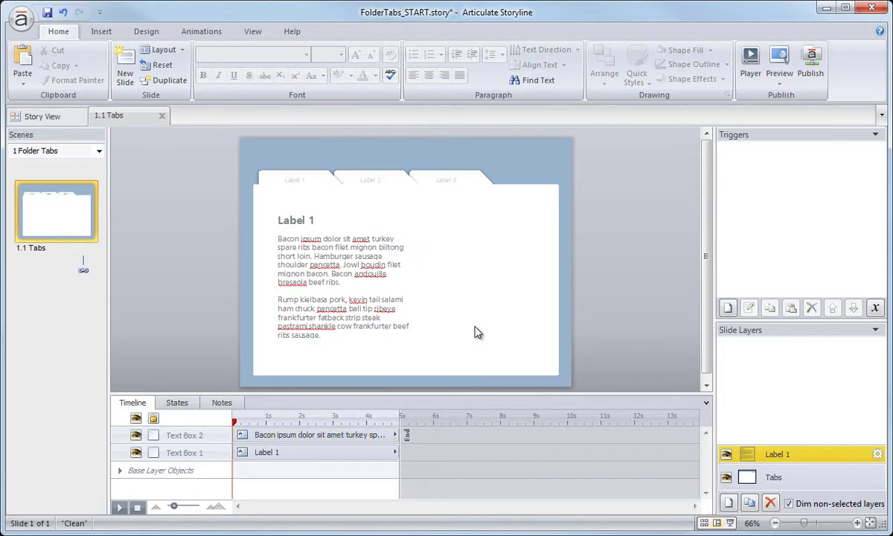
# - Paste the team.png picture onto the Label 1 layer and position it to the right of the paragraphs
pyautogui.hotkey('ctrl', 'v')
pyautogui.moveTo(485, 233); pyautogui.dragTo(494, 252)
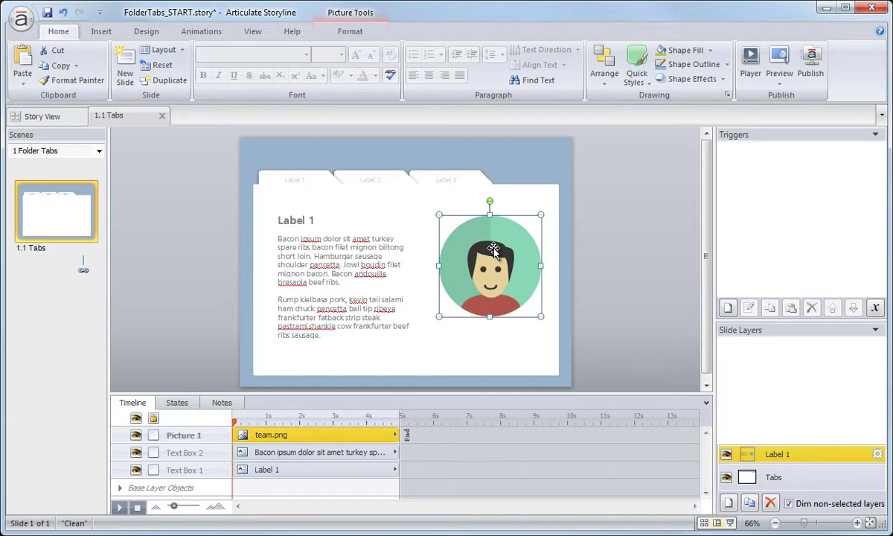
pyautogui.click(424, 262)
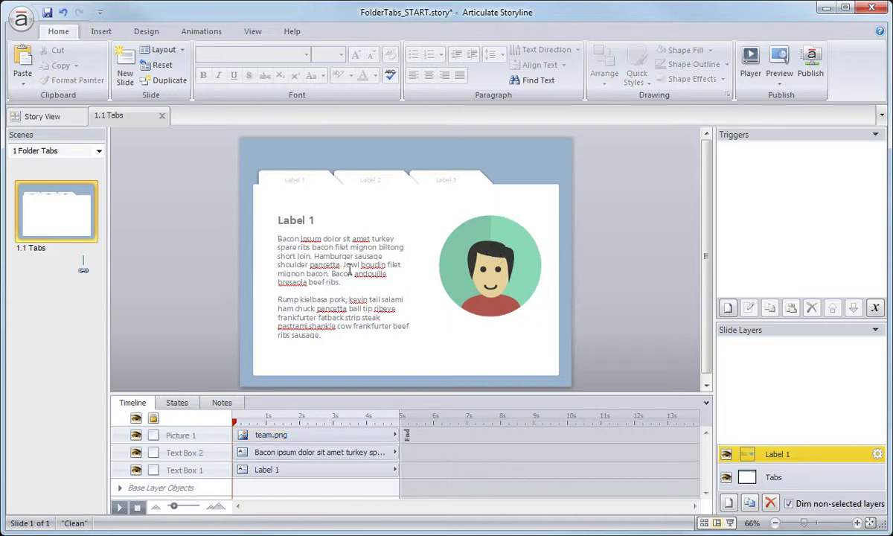